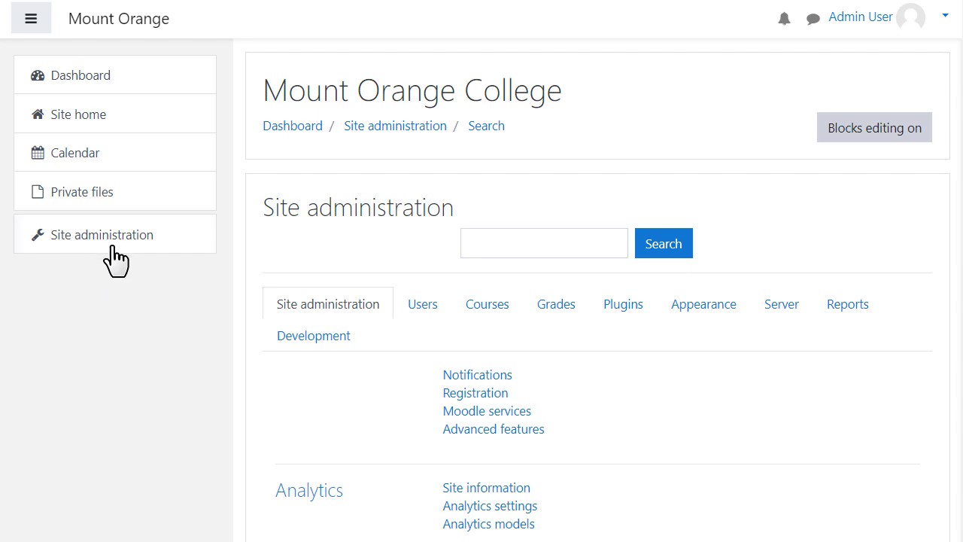
Start a new course with the full name "Basic English" and the short name "BE"
left_click(480, 320)
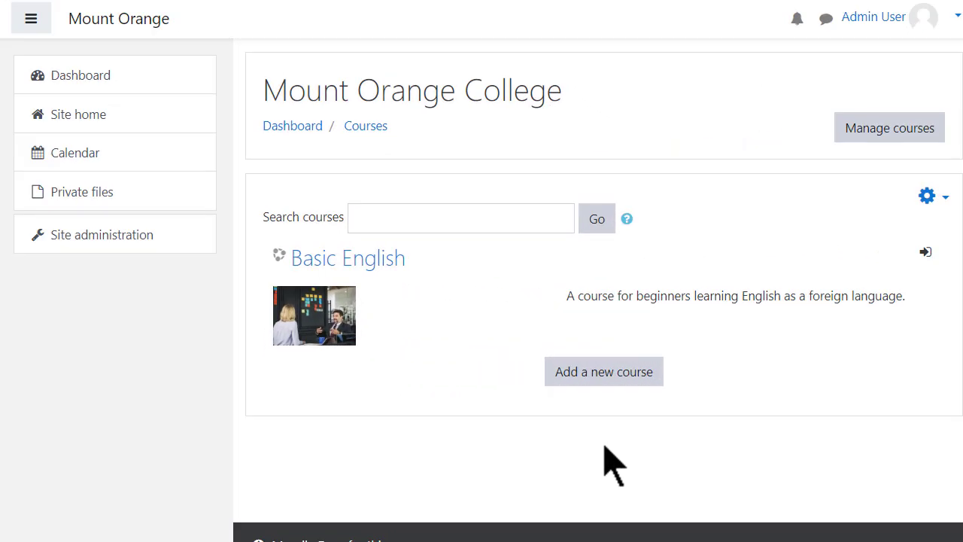
left_click(598, 377)
type("Ba")
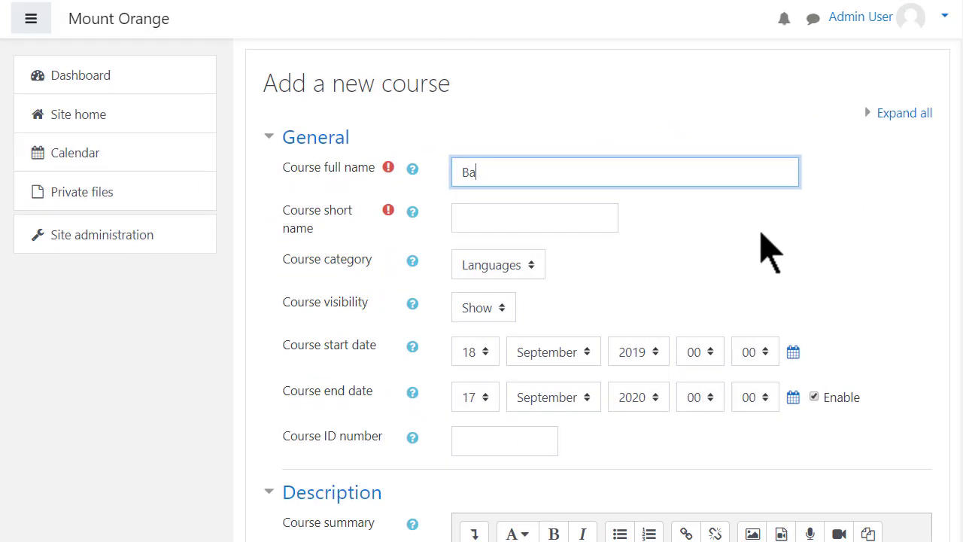
type("sic ne")
key("BackSpace")
key("BackSpace")
type("Enlig")
key("BackSpace")
key("BackSpace")
type("glish")
left_click(575, 221)
type("BE")
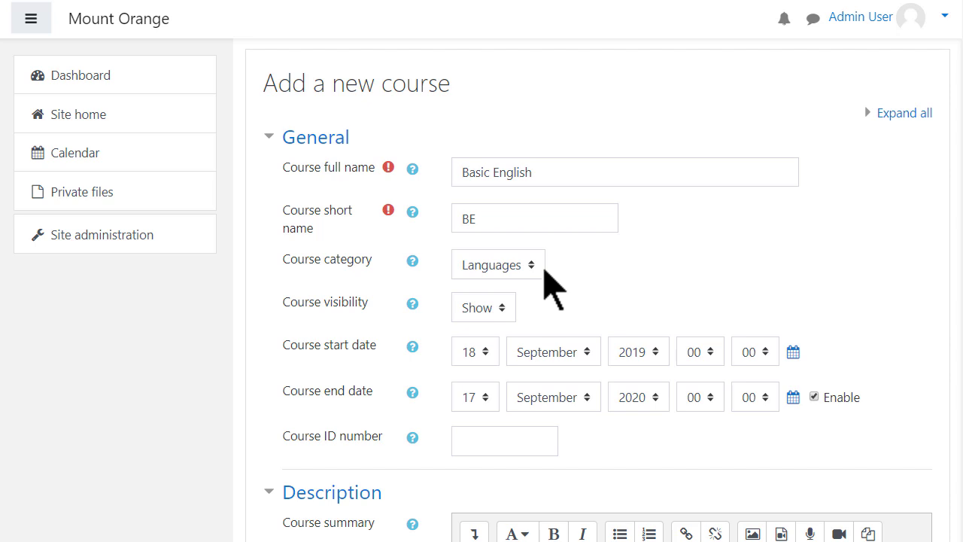
Keep the course visibility at Show and enter the course summary "A course for beginners learning English as a foreign language."
left_click(504, 315)
left_click(504, 314)
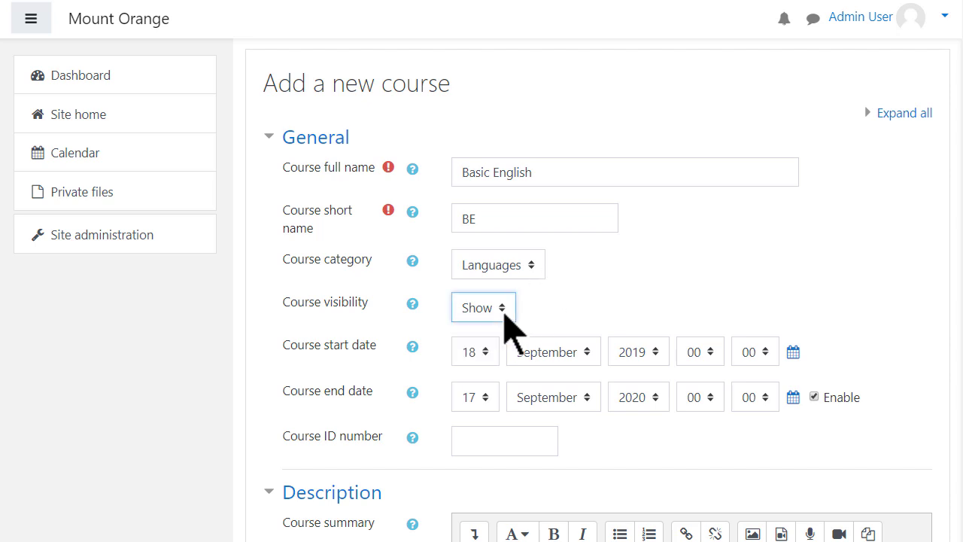
scroll(740, 305, "down", 3)
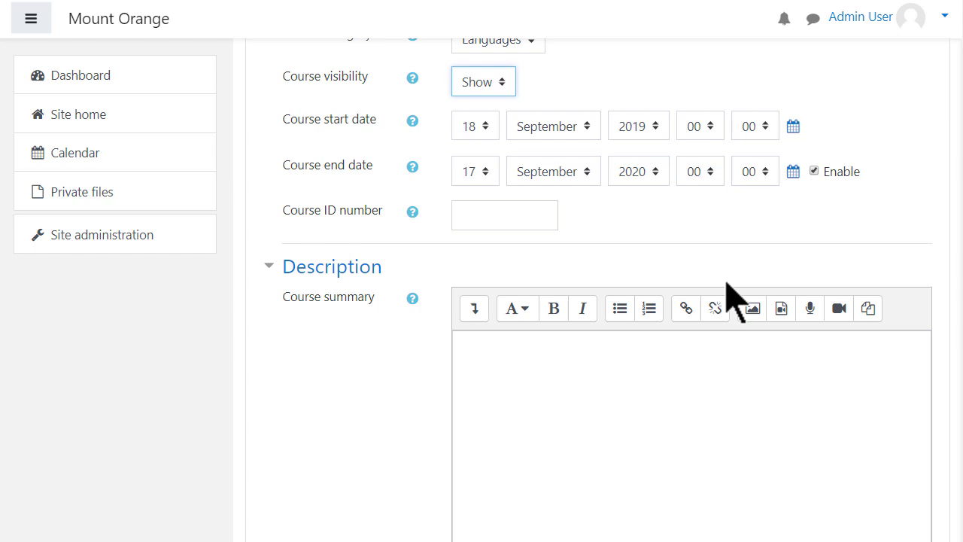
scroll(720, 297, "down", 2)
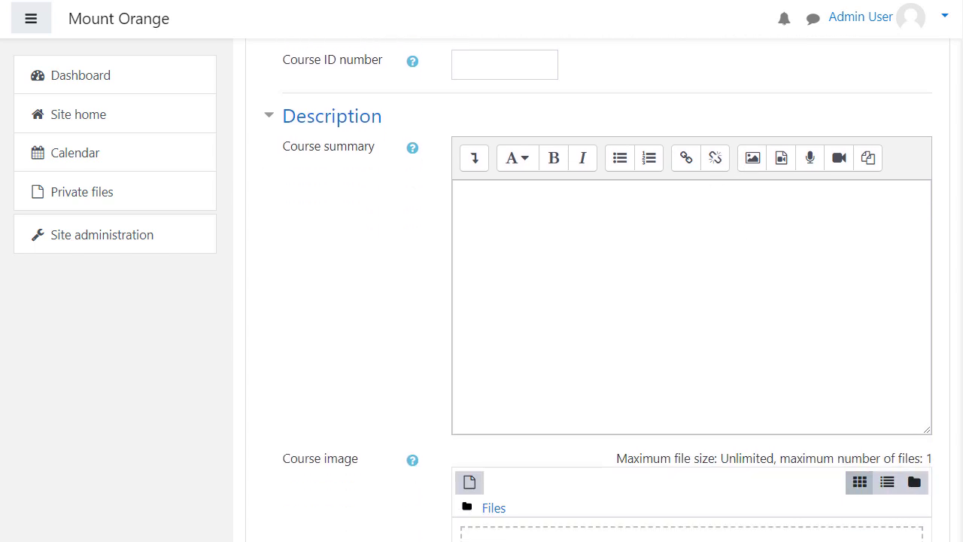
left_click(465, 196)
type("A course for be")
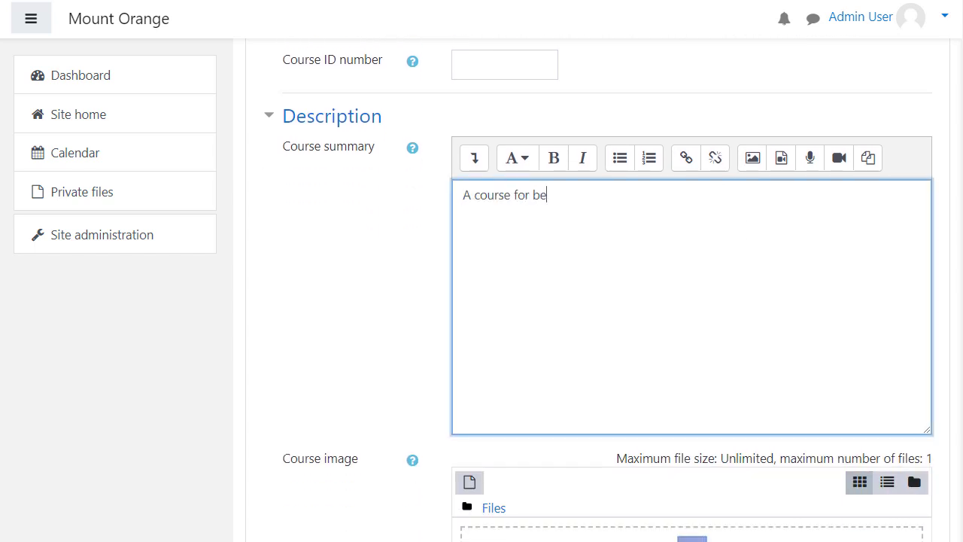
type("ginners learning E")
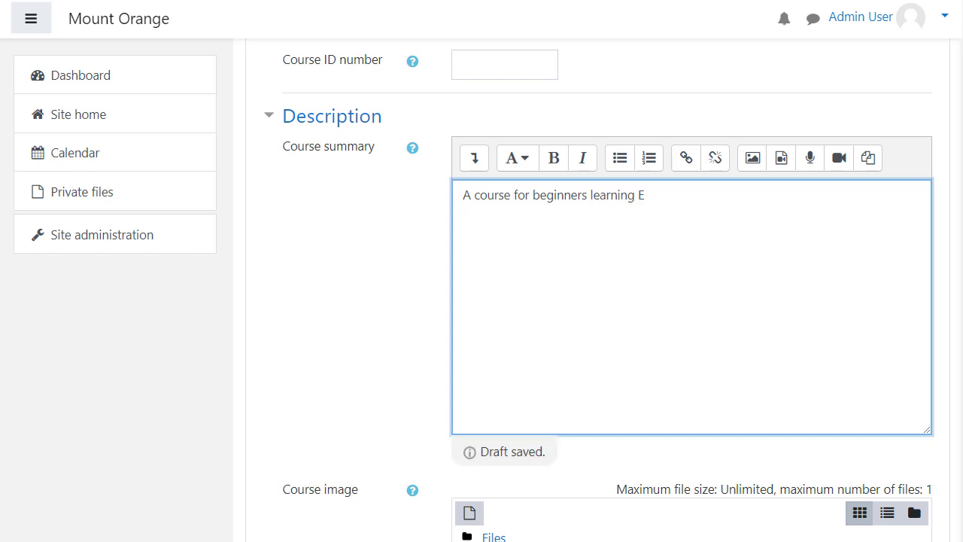
type("nglish as a foreign language.")
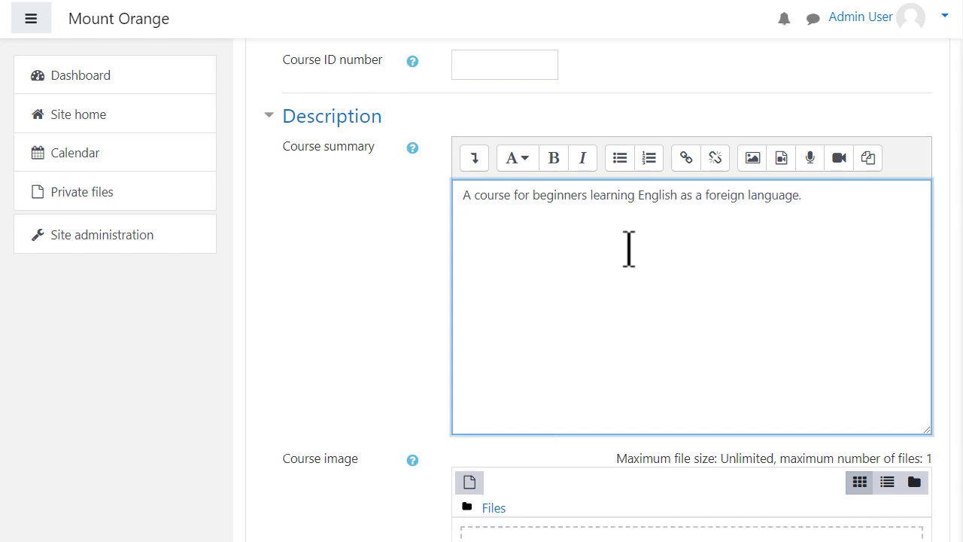
Add EFL.jpg as the course image and expand the Course format settings
scroll(630, 248, "down", 3)
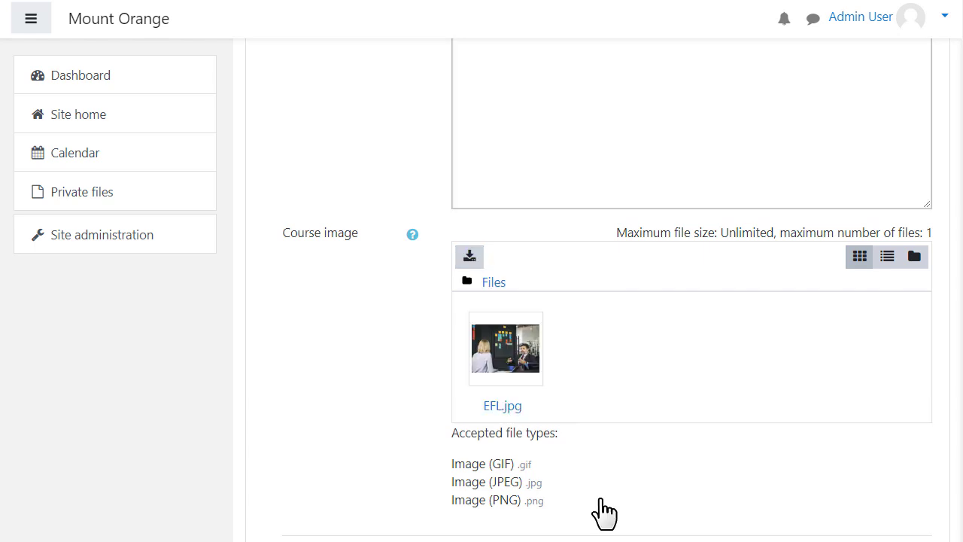
scroll(603, 512, "down", 4)
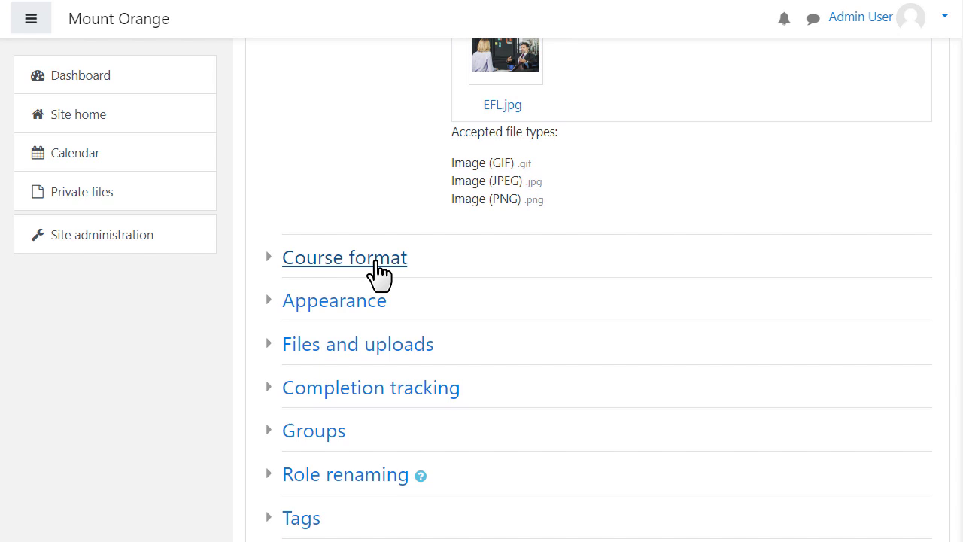
left_click(376, 260)
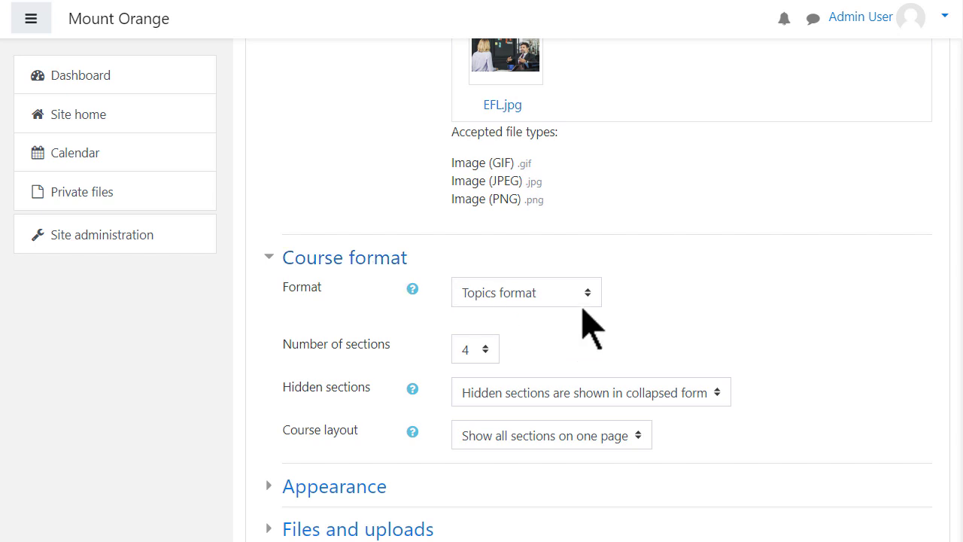
Examine the available choices for the number of sections, the course format and the course layout without changing them
left_click(479, 352)
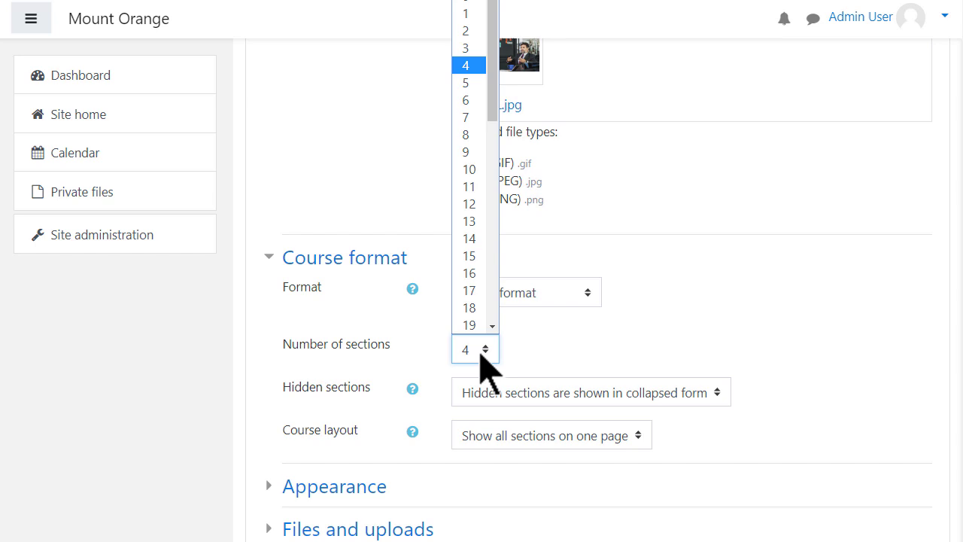
left_click(480, 356)
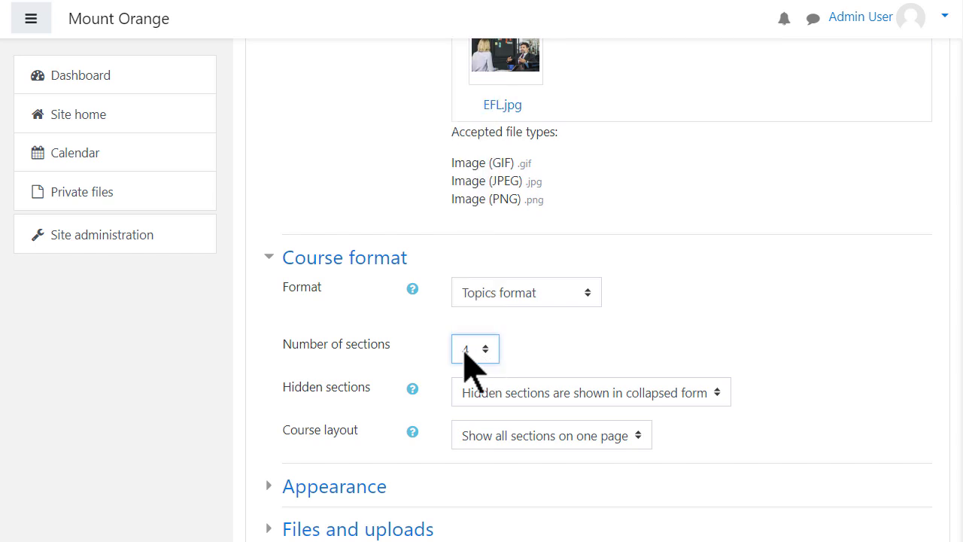
left_click(565, 298)
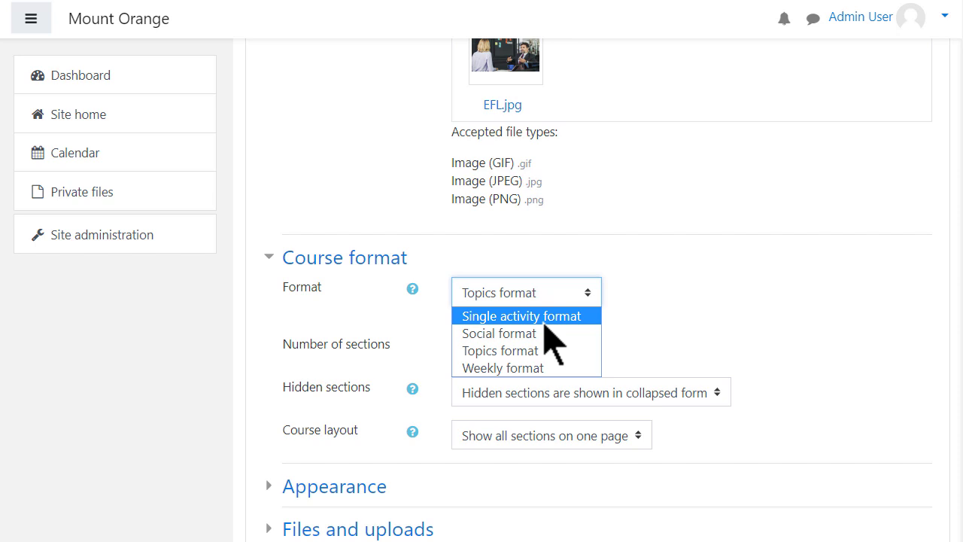
left_click(683, 338)
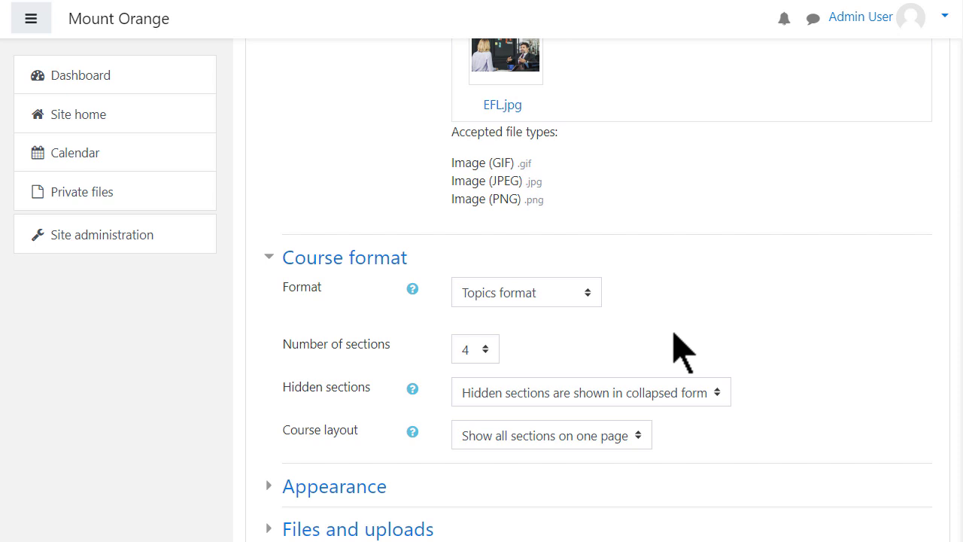
scroll(684, 352, "down", 2)
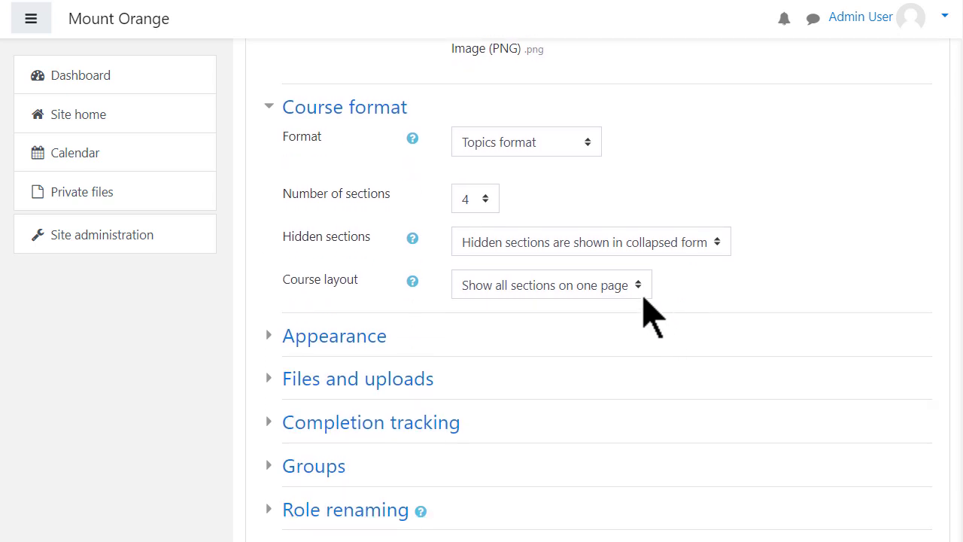
left_click(641, 294)
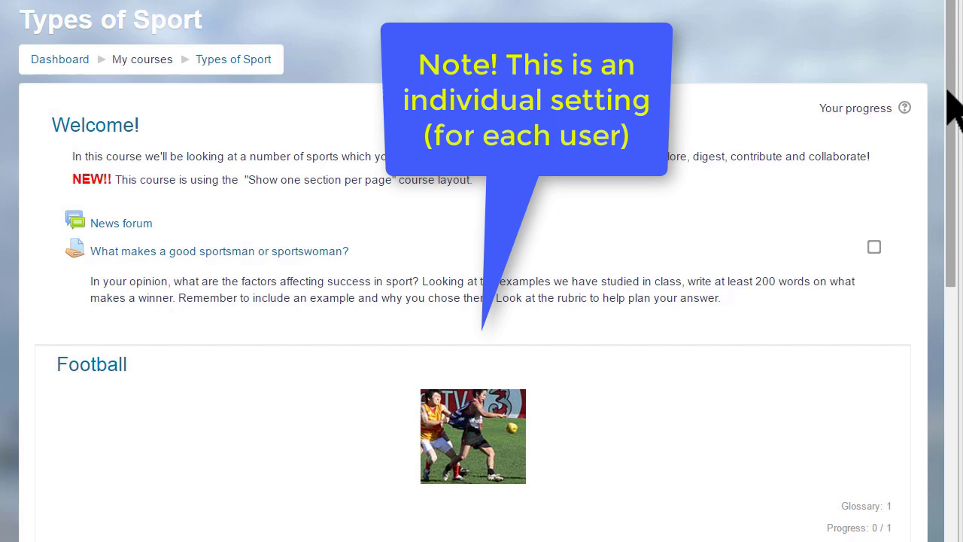
Look through the Types of Sport course, opening its Tennis section and checking the navigation to the neighbouring sections
left_click_drag(952, 110, 907, 330)
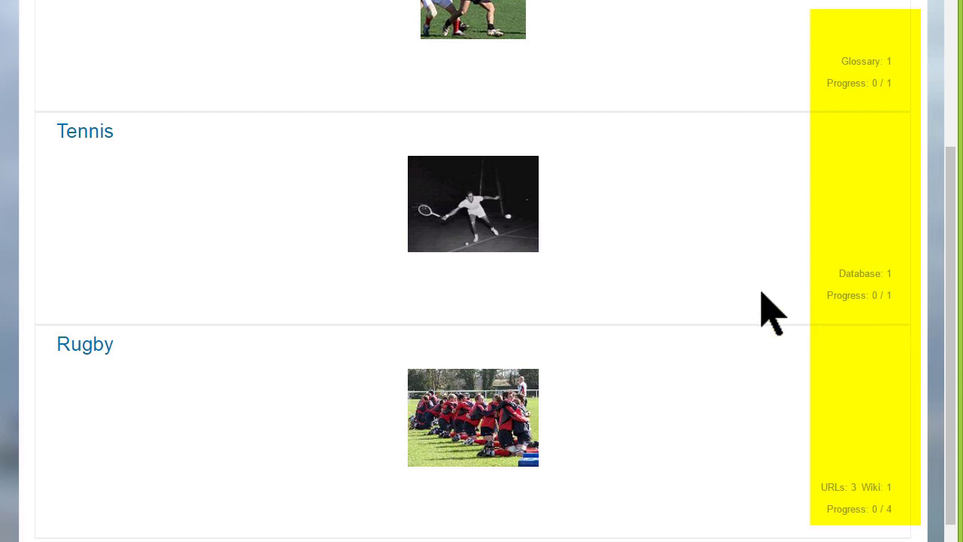
left_click(85, 133)
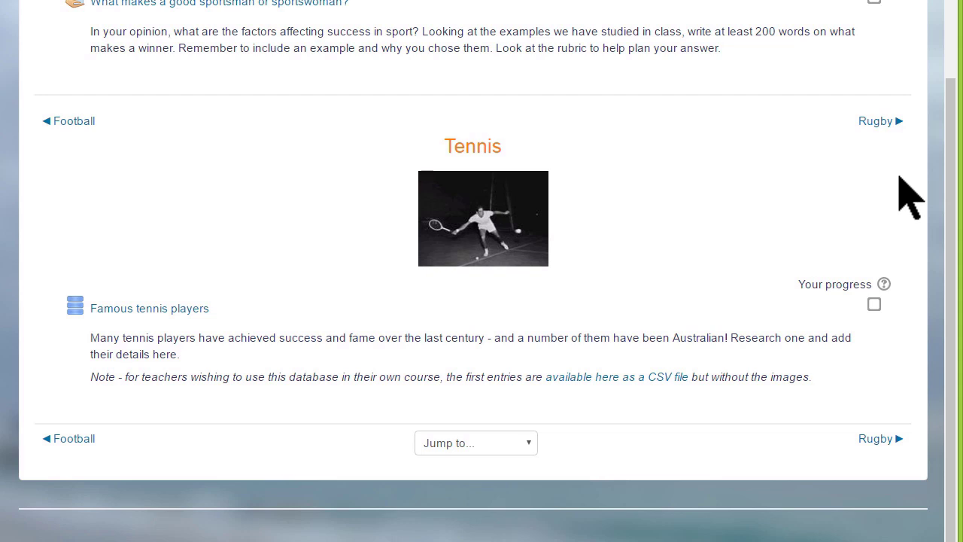
left_click(898, 125)
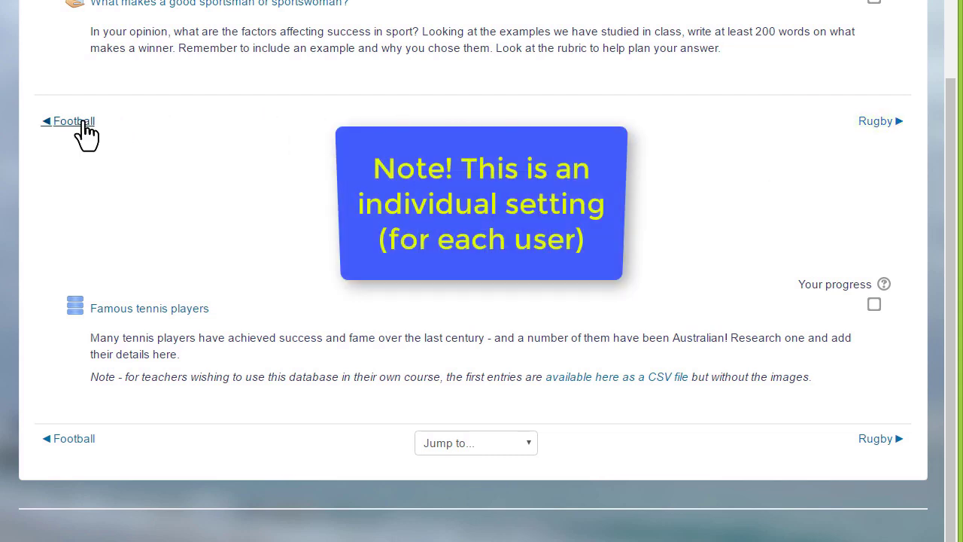
left_click(530, 449)
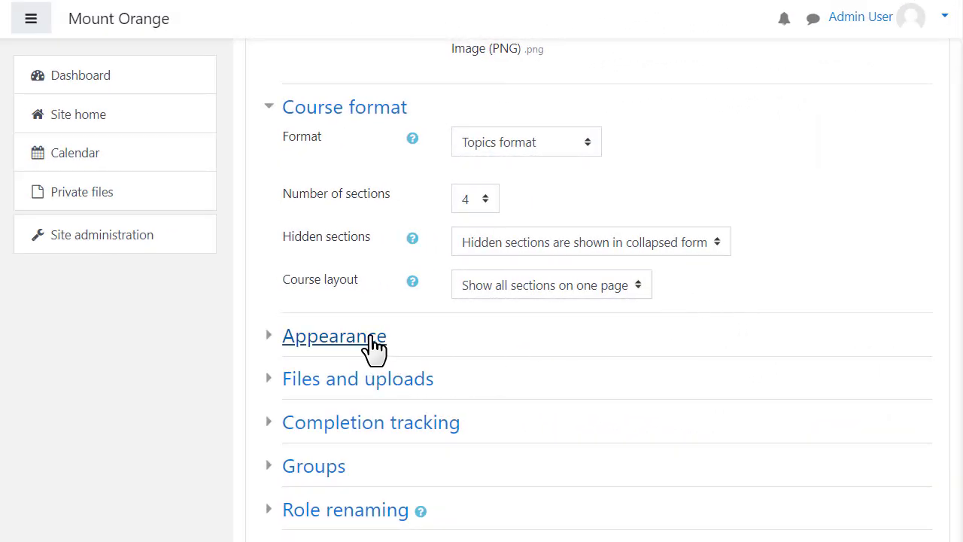
Review the Appearance settings, including the choices for the number of announcements, and collapse the section again
left_click(374, 347)
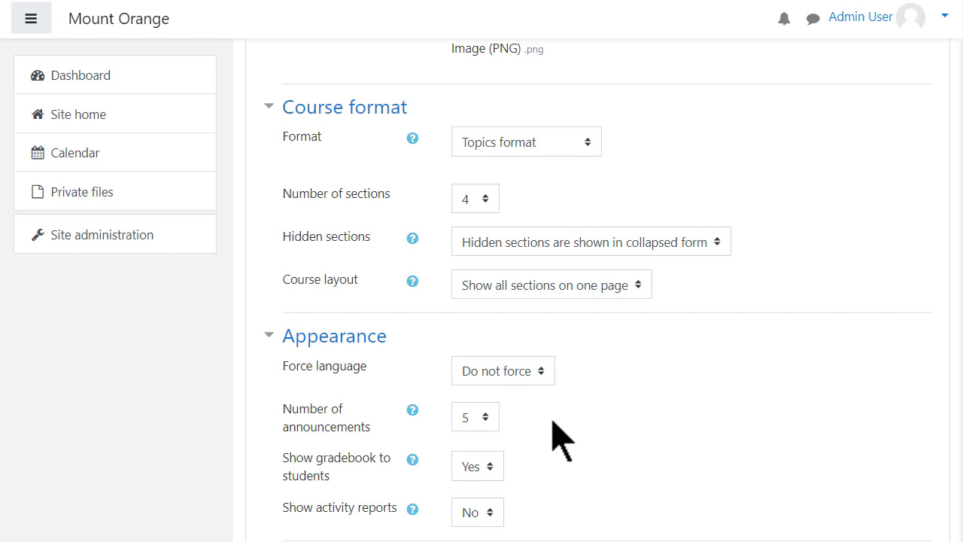
scroll(557, 440, "down", 2)
scroll(563, 440, "down", 1)
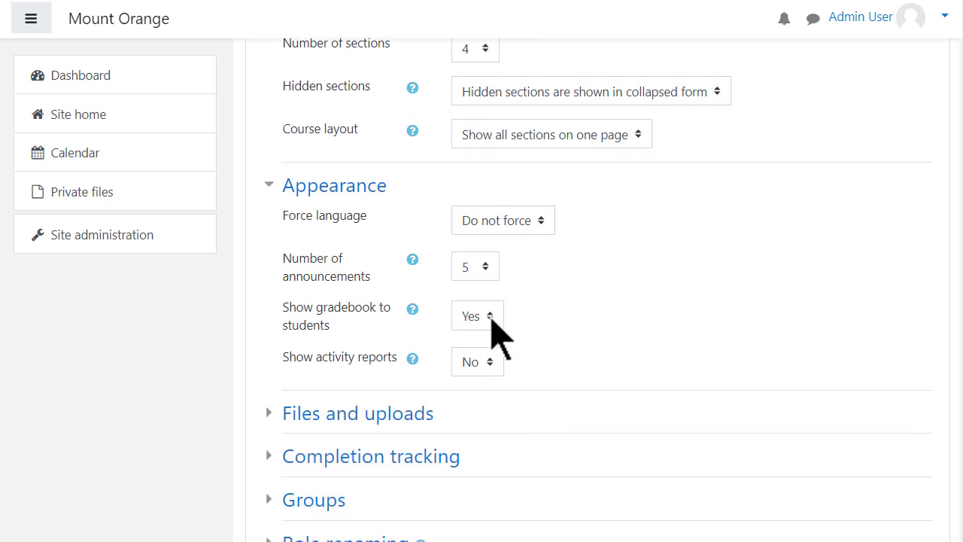
left_click(485, 269)
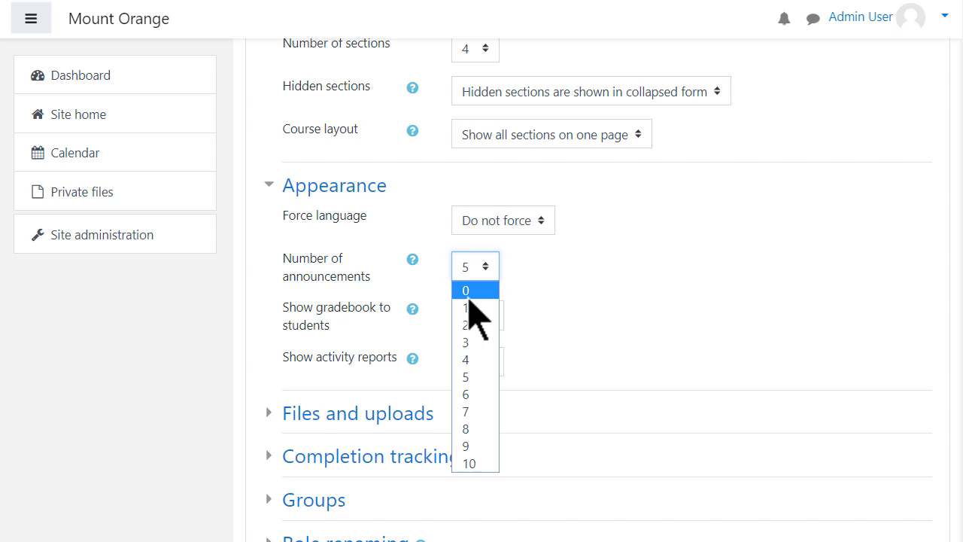
left_click(619, 308)
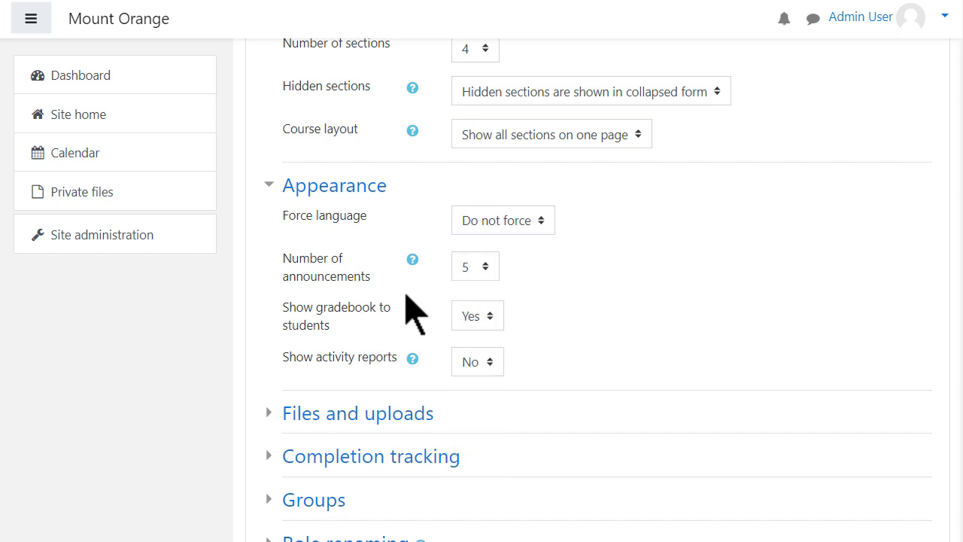
left_click(355, 200)
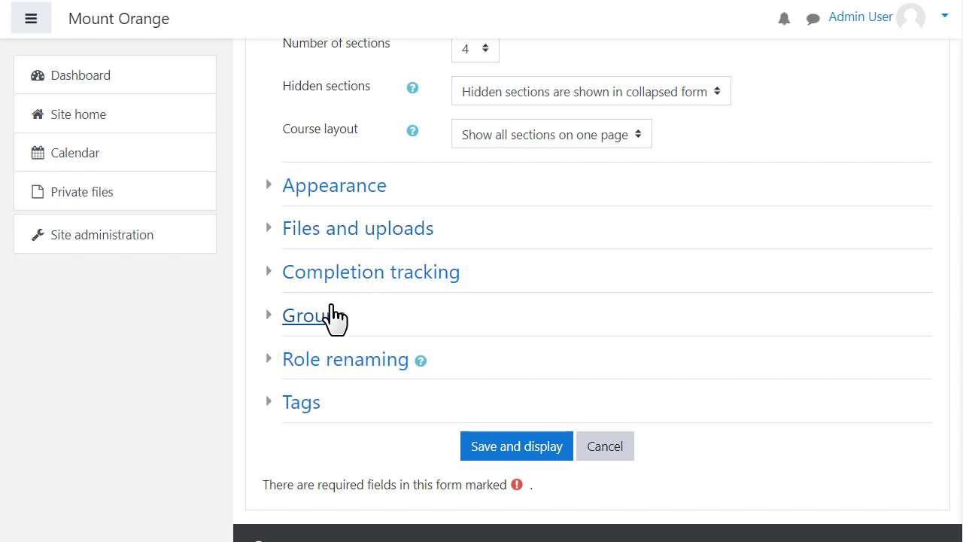
Rename the Student role to "Learner" in the course's role renaming settings
left_click(345, 361)
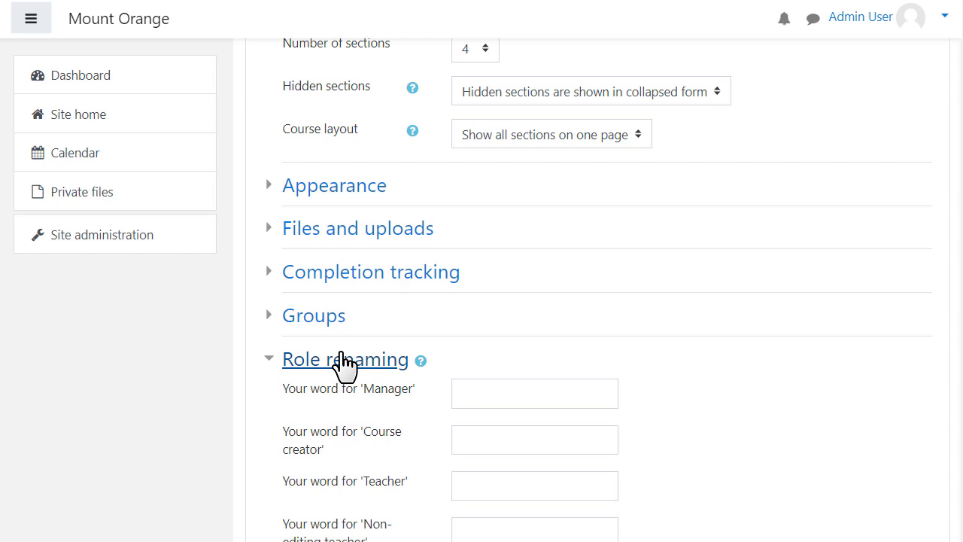
scroll(344, 369, "down", 5)
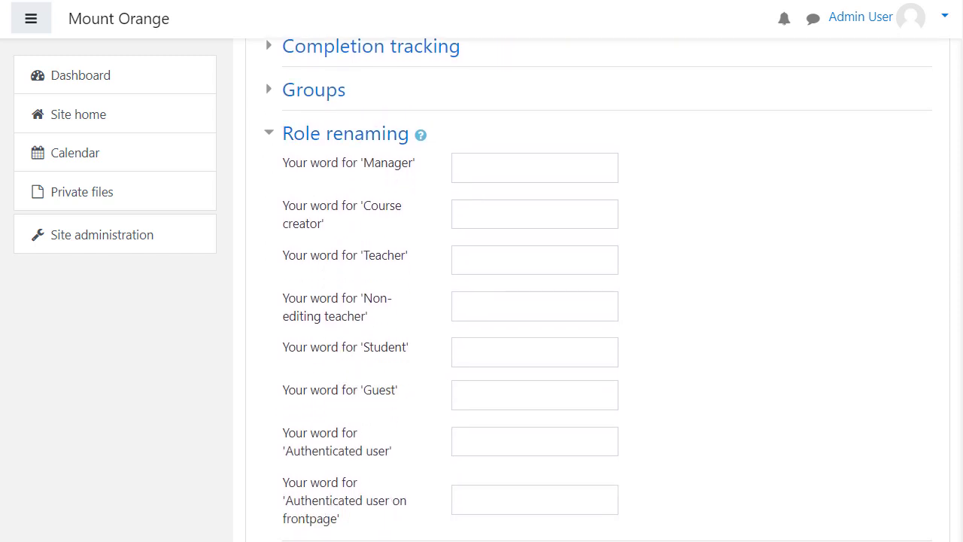
left_click(527, 353)
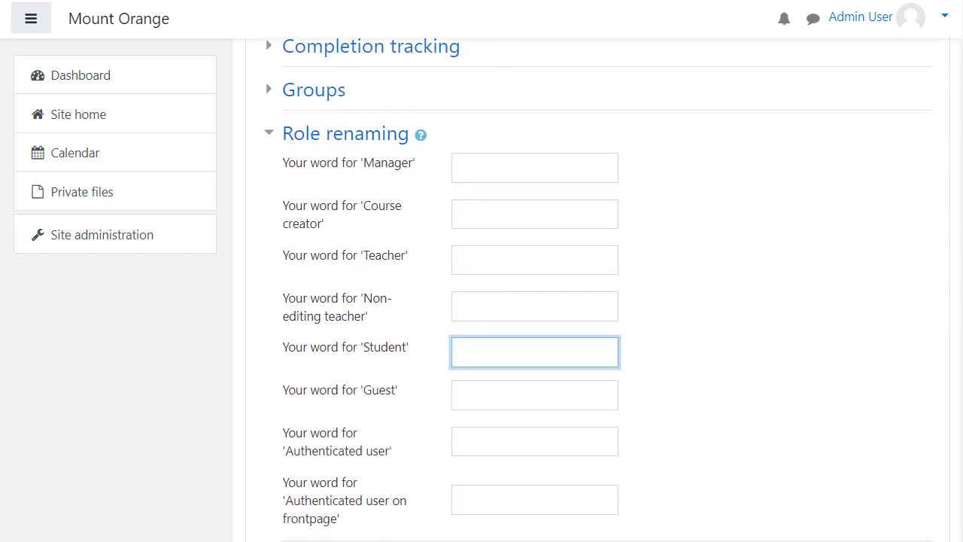
type("Learne")
type("rner")
Add the tag "English" to the course, and save and display it
scroll(477, 402, "down", 3)
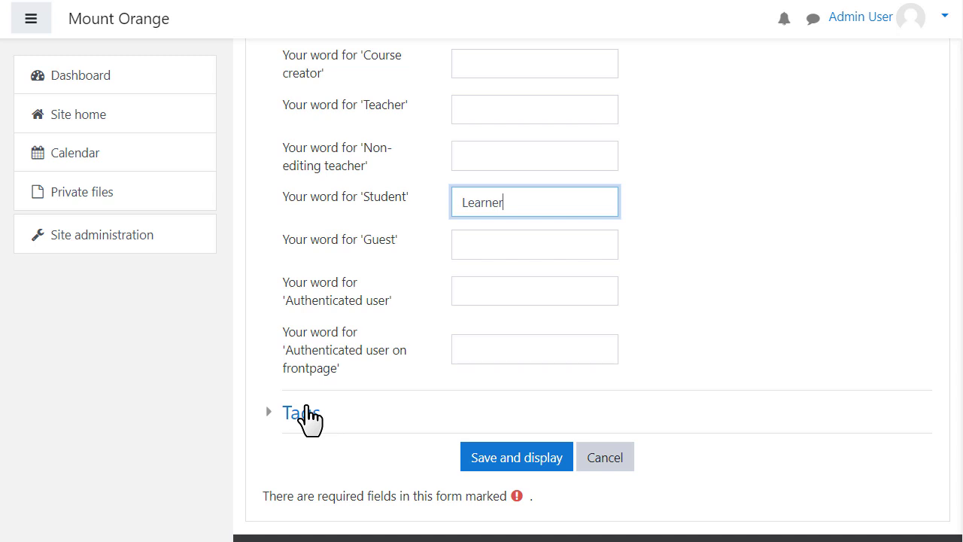
left_click(303, 414)
scroll(305, 422, "down", 2)
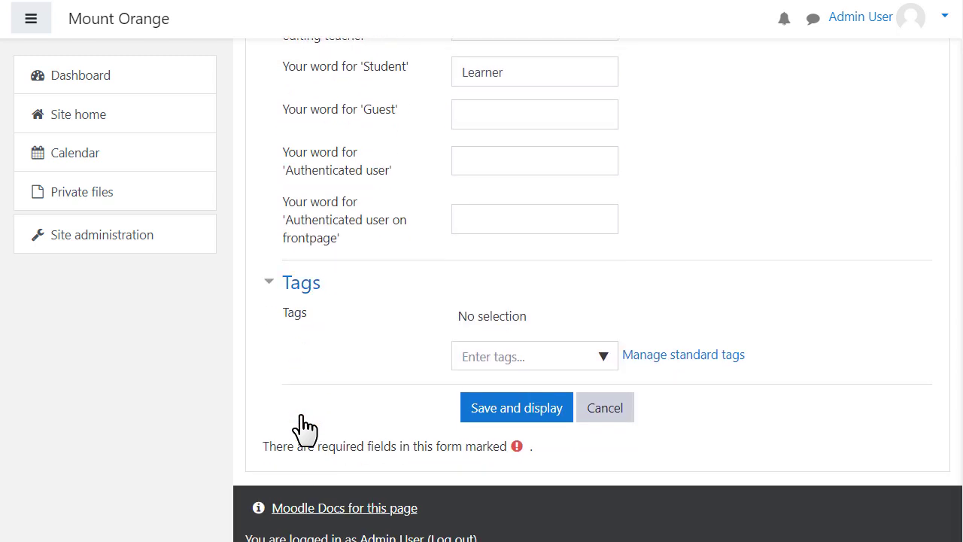
left_click(512, 357)
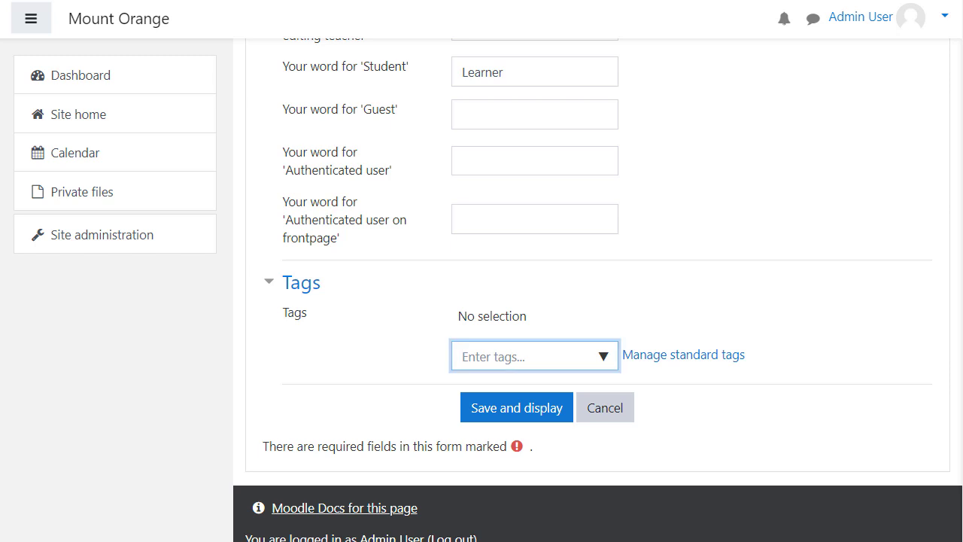
type("English")
left_click(677, 419)
left_click(552, 422)
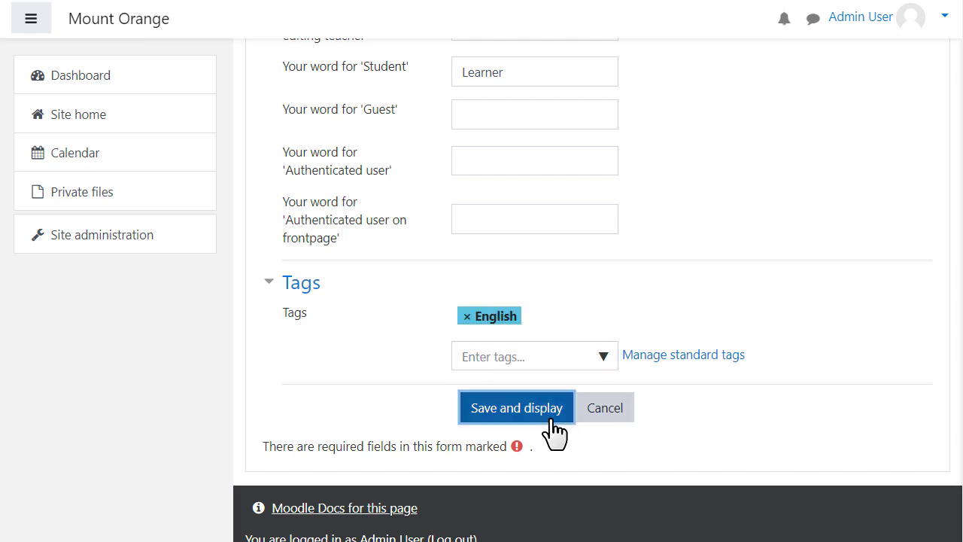